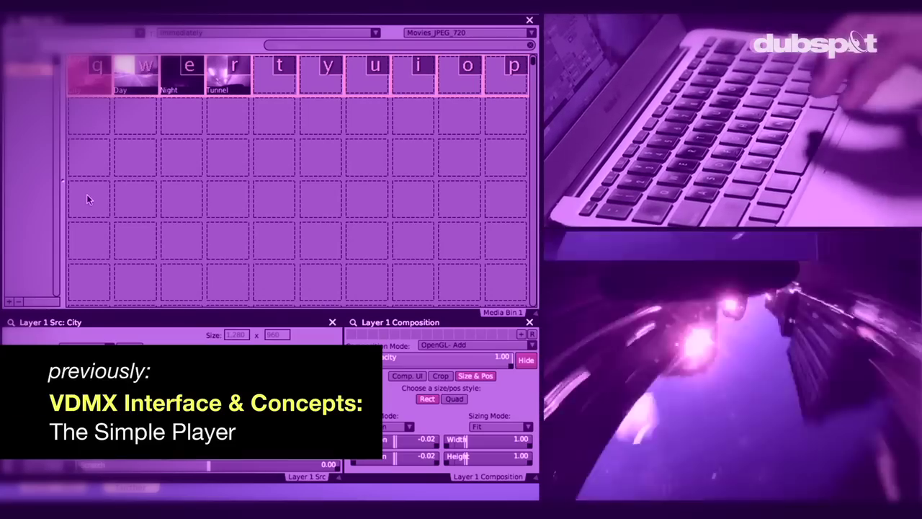
Step: Play the Day, Night and Tunnel clips in turn on Layer 1 with keys W, E and R, then press V
key(w)
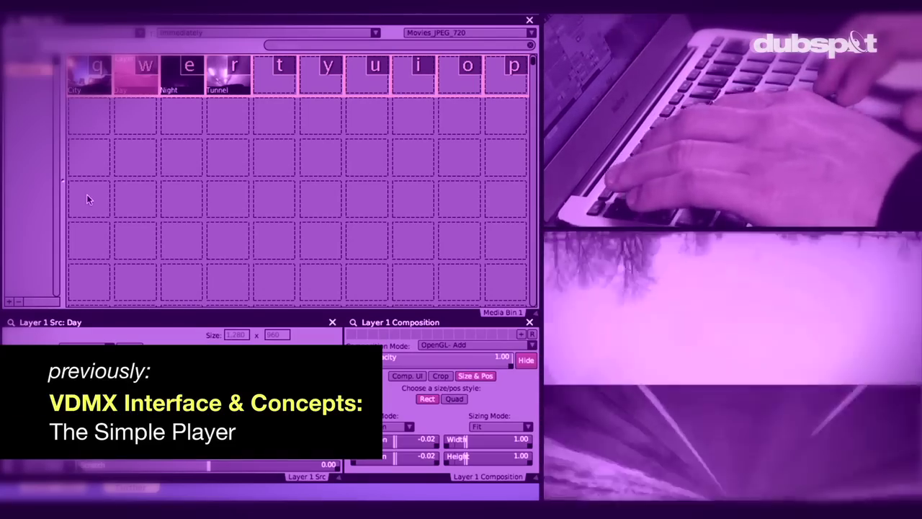
key(e)
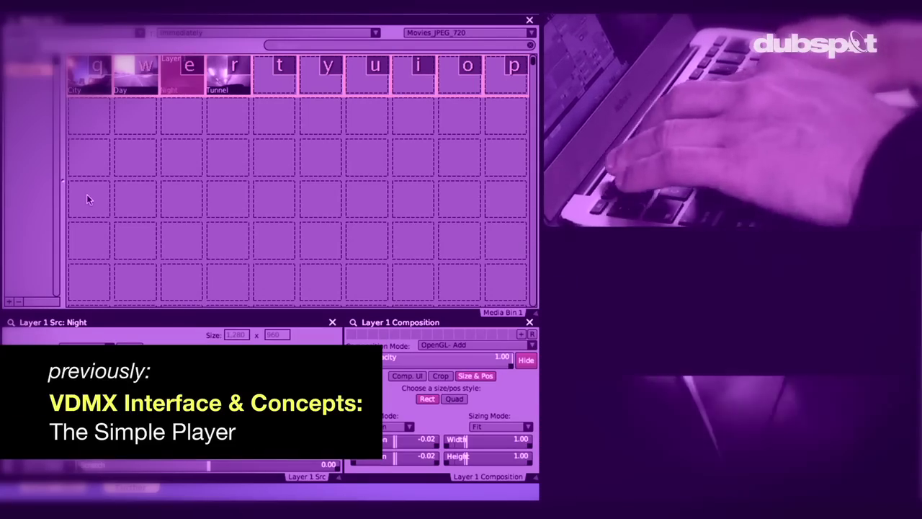
key(r)
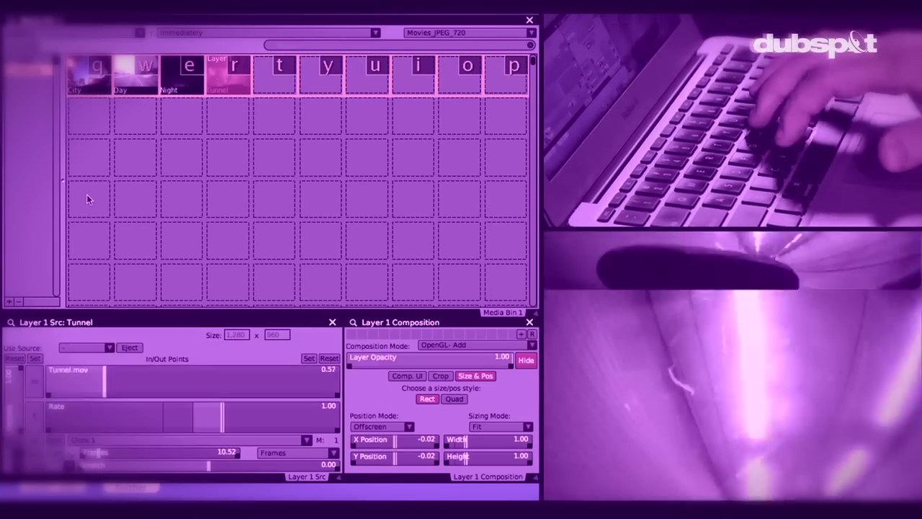
key(v)
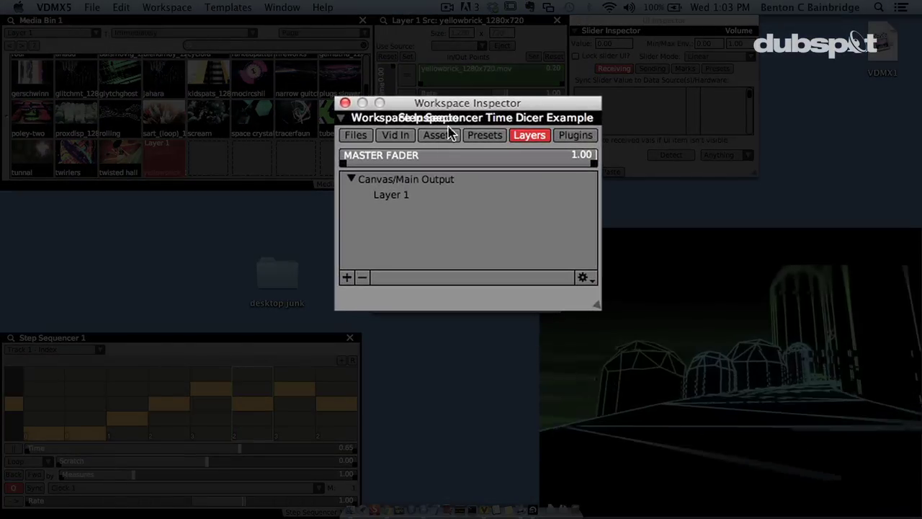
Step: Set Clock 1's source to MIDI Slave from the To VDMX port
click(576, 136)
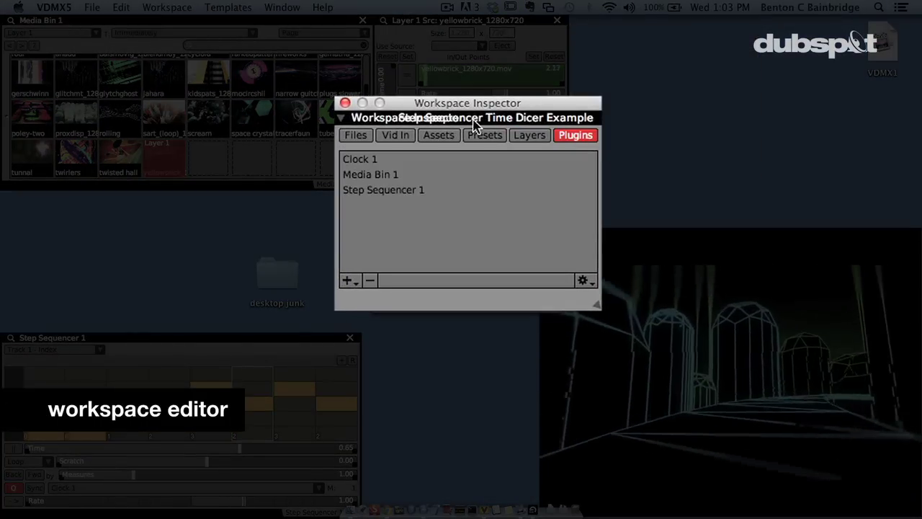
click(364, 160)
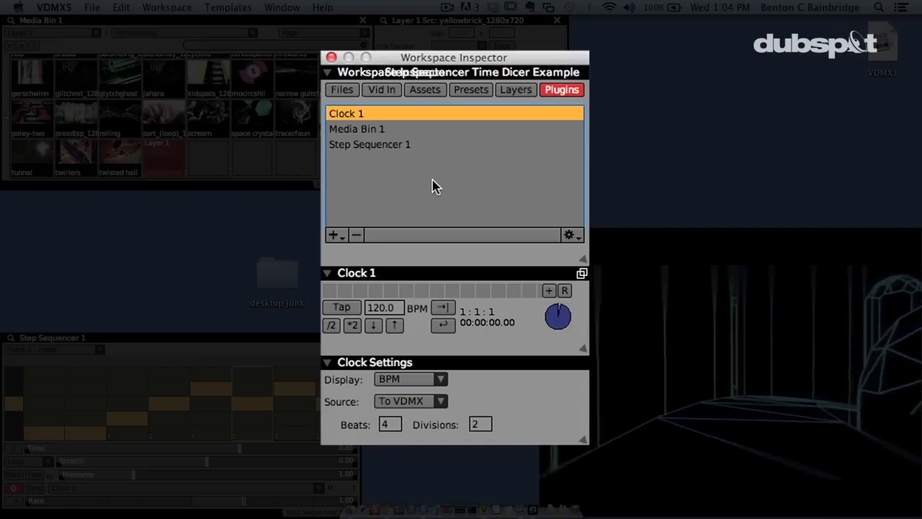
click(408, 403)
mouse_move(449, 431)
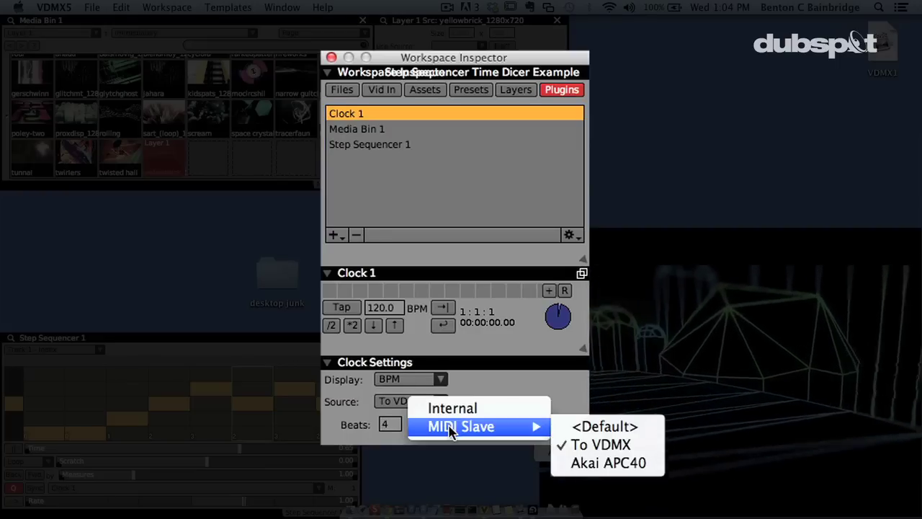
click(573, 451)
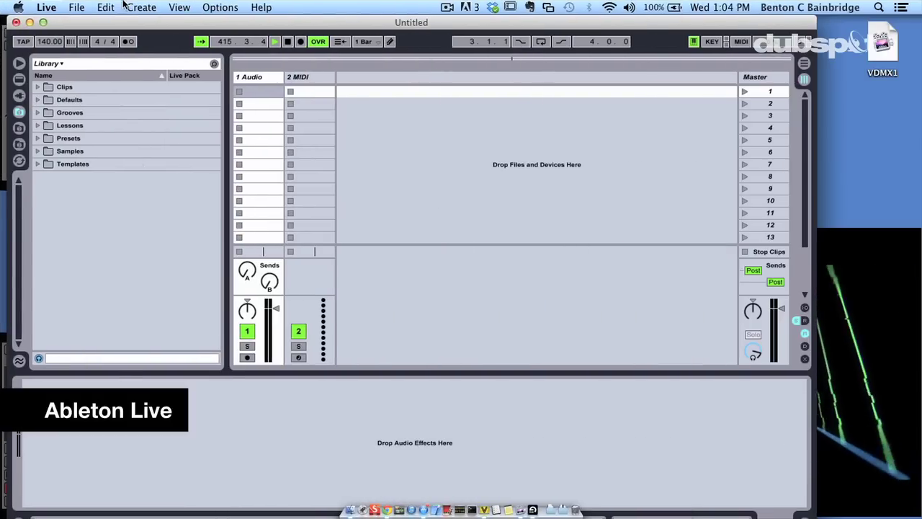
Step: Open Live's MIDI/Sync preferences to send clock sync to the To VDMX port
click(46, 8)
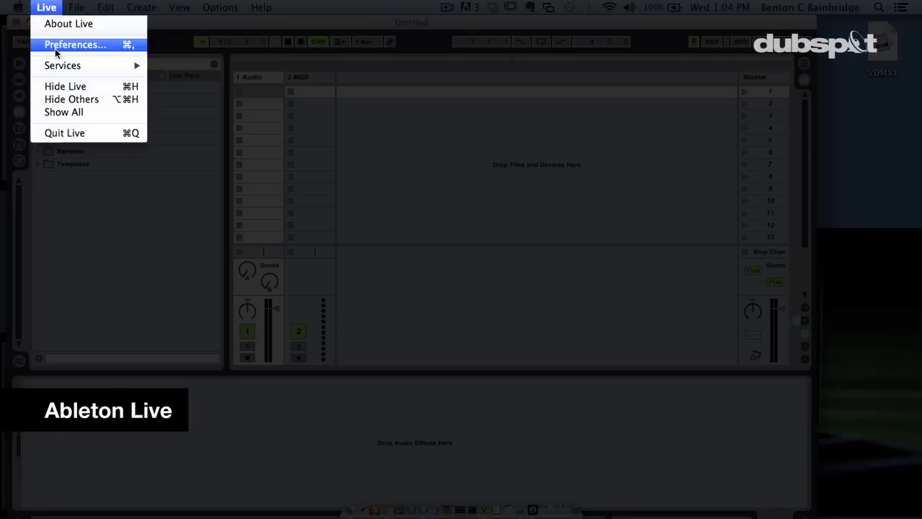
click(55, 48)
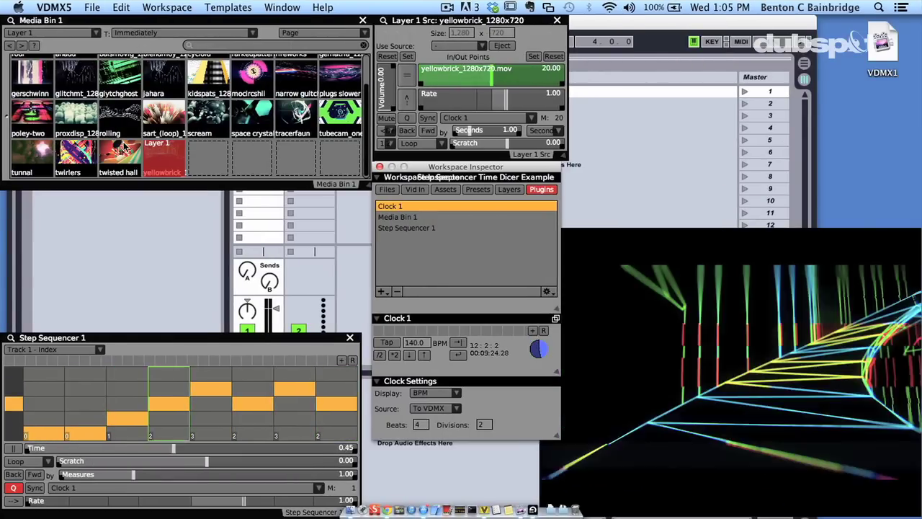
Step: Hide every application other than VDMX5 using Hide Others
click(43, 7)
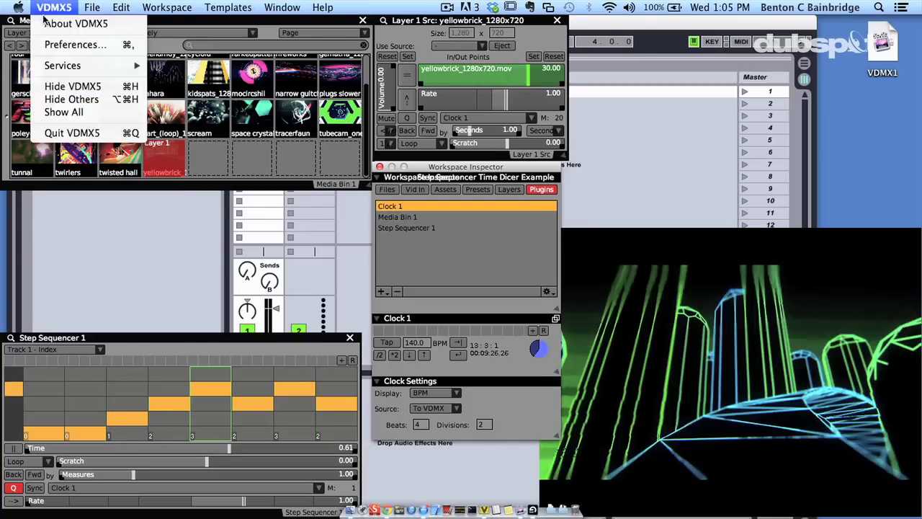
click(80, 99)
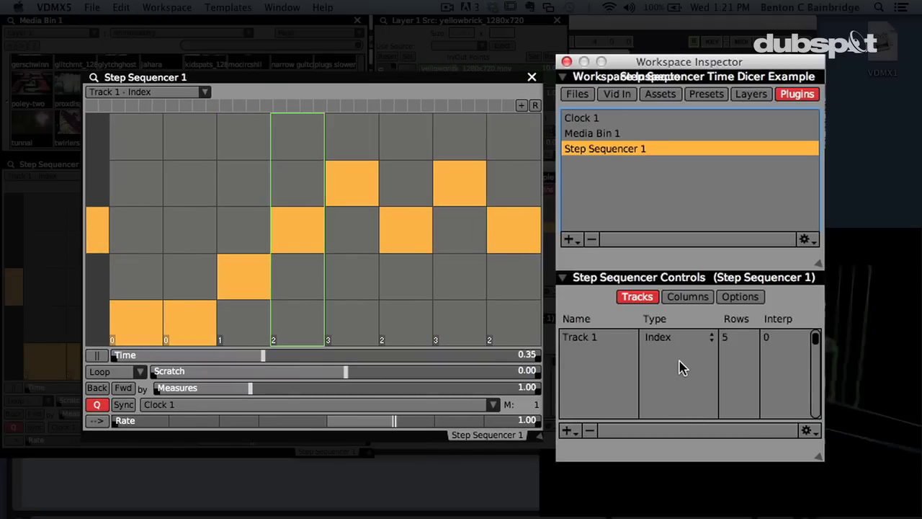
Step: Change Track 1 of Step Sequencer 1 from 5 rows to 10 rows
click(725, 343)
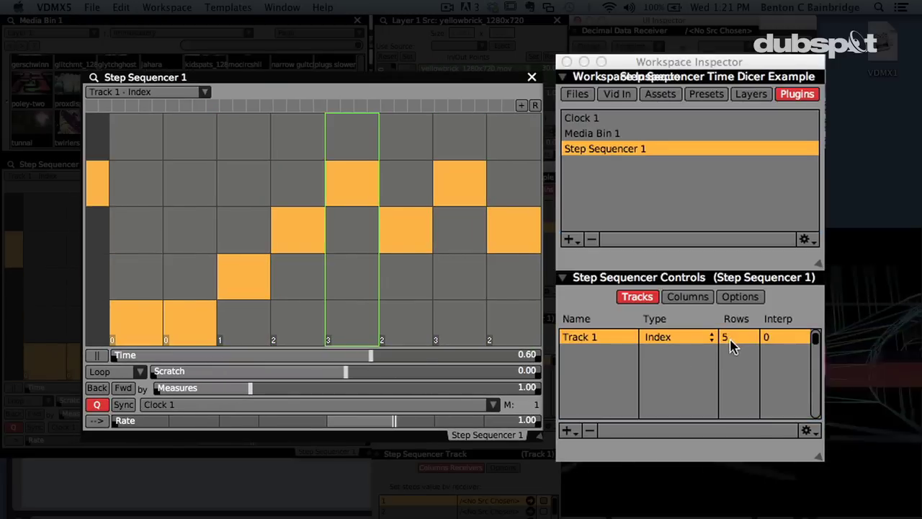
double_click(728, 339)
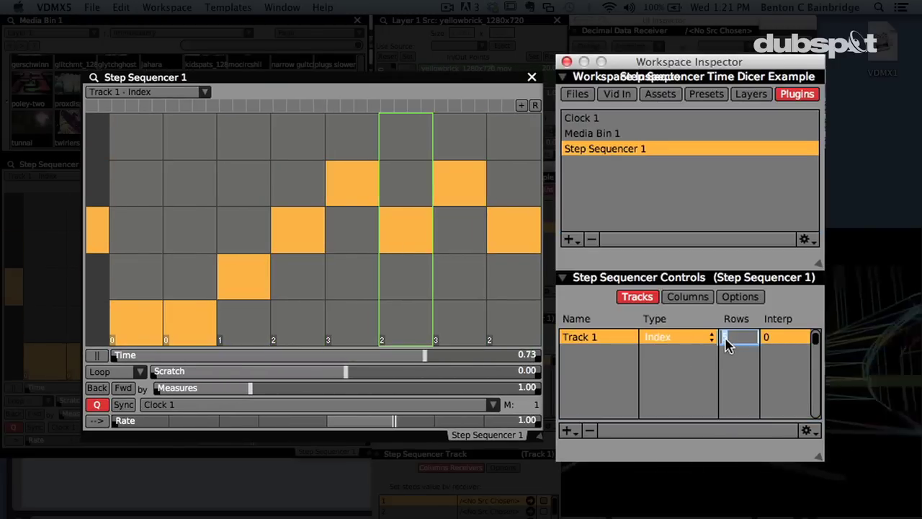
key(BackSpace)
text(10)
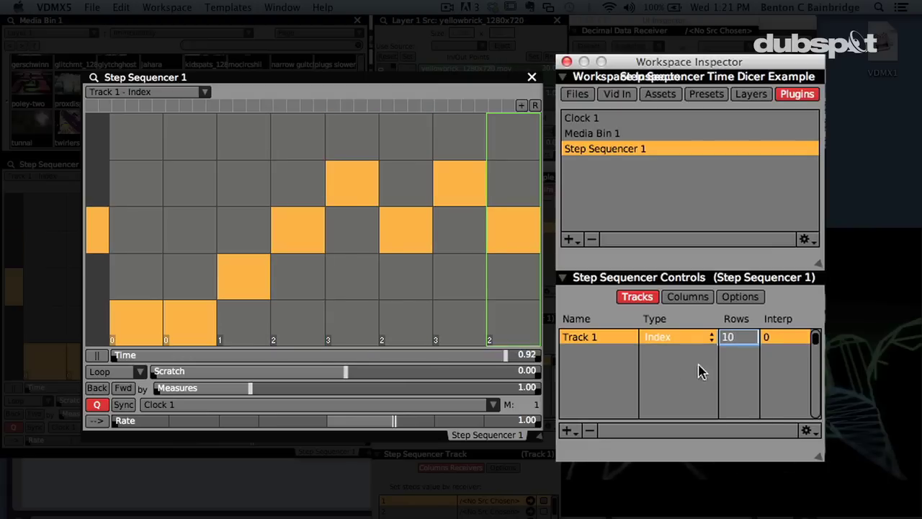
click(657, 404)
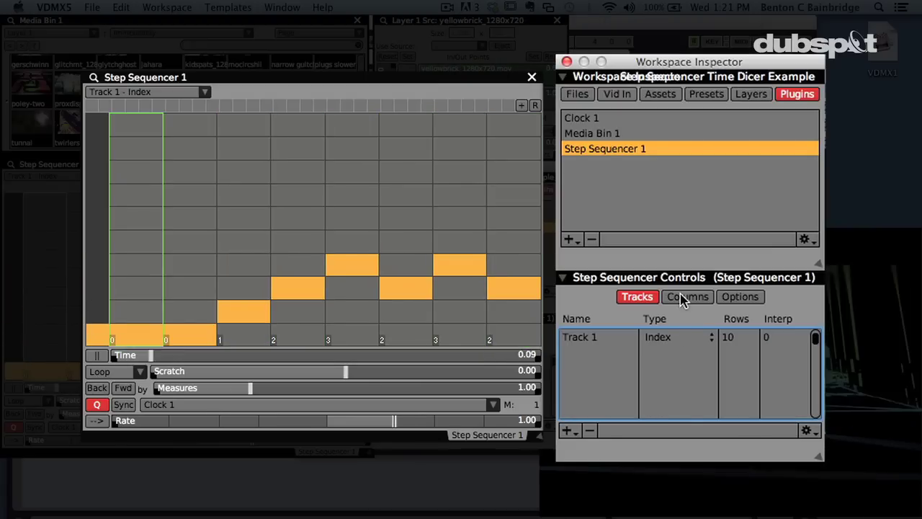
Step: Set the sequencer's number of columns to 16
click(683, 299)
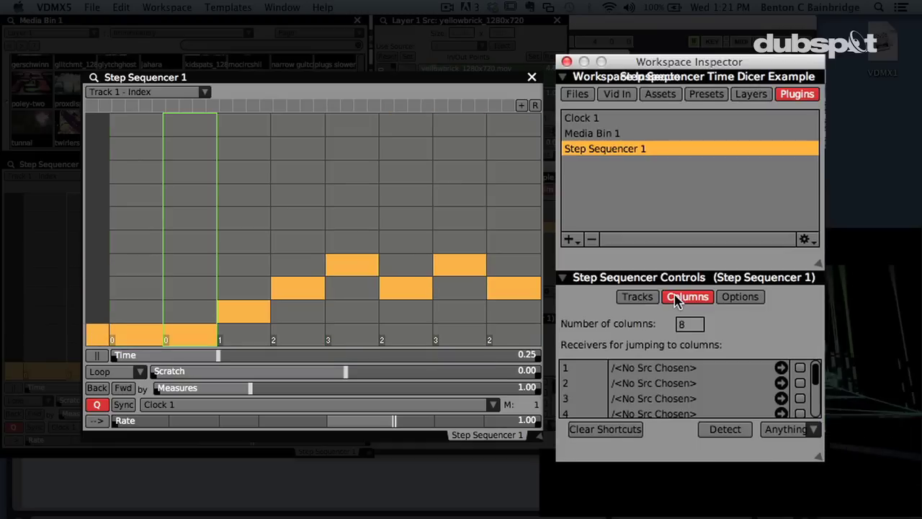
click(690, 326)
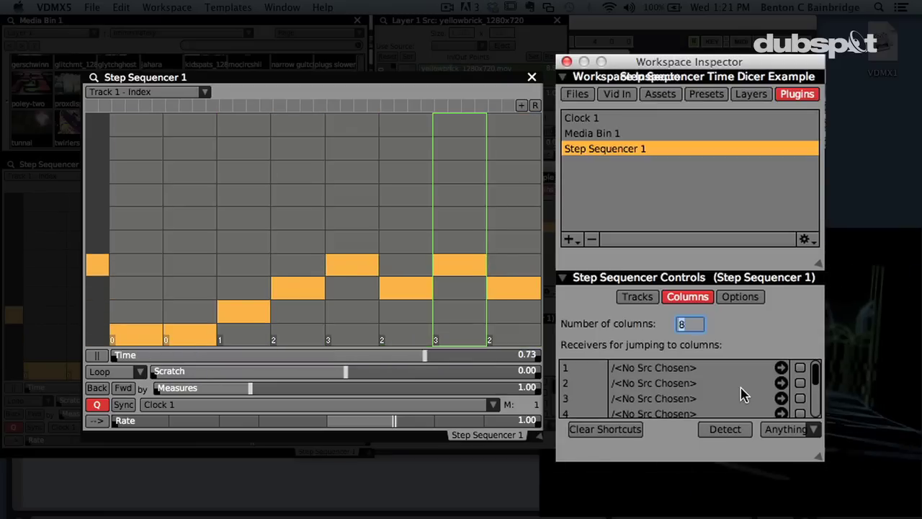
text(16)
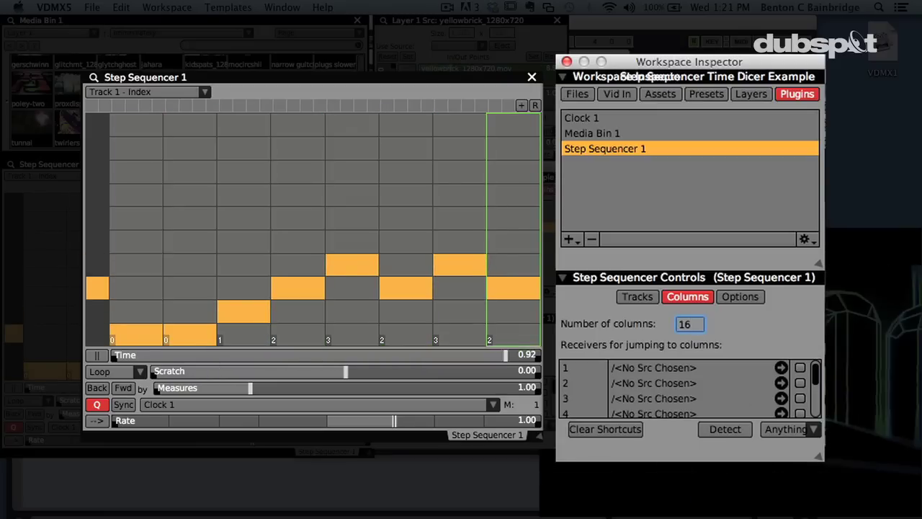
key(Return)
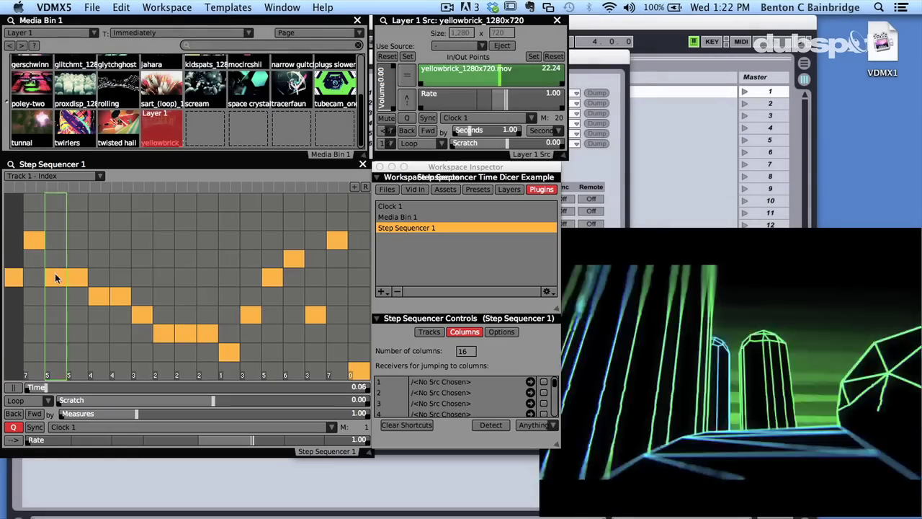
Step: Draw a new step pattern across the grid and drop column 13's step to a low row
mouse_move(125, 335)
mouse_down()
mouse_move(175, 278)
mouse_move(227, 275)
mouse_move(230, 305)
mouse_move(237, 336)
mouse_up()
click(293, 346)
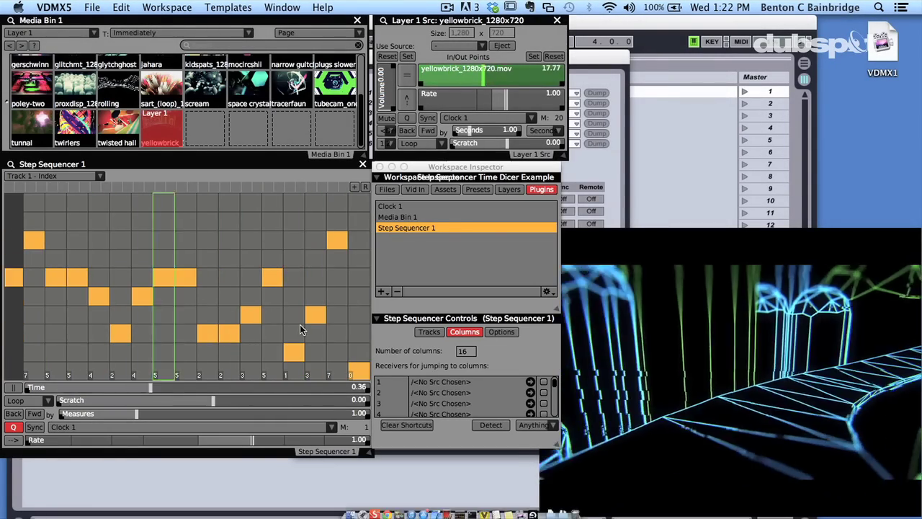
key(F3)
click(206, 295)
Step: Redraw the top row and move columns 13, 12, 16 and 5 to rows 7, 1, 5 and 7
drag(228, 217, 288, 222)
click(285, 242)
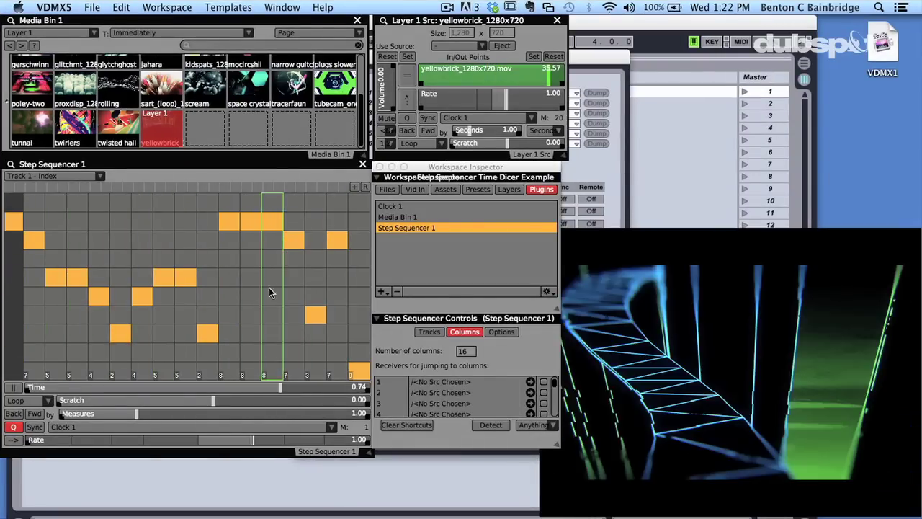
click(276, 354)
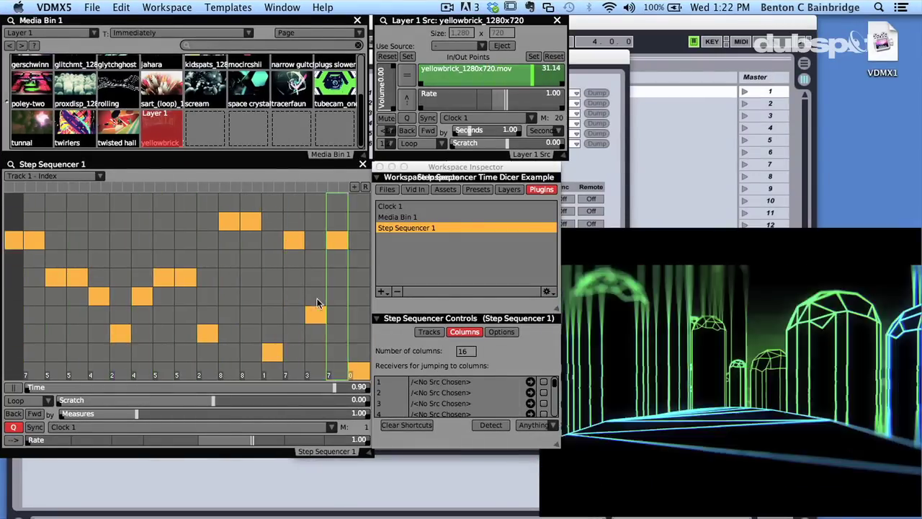
click(340, 278)
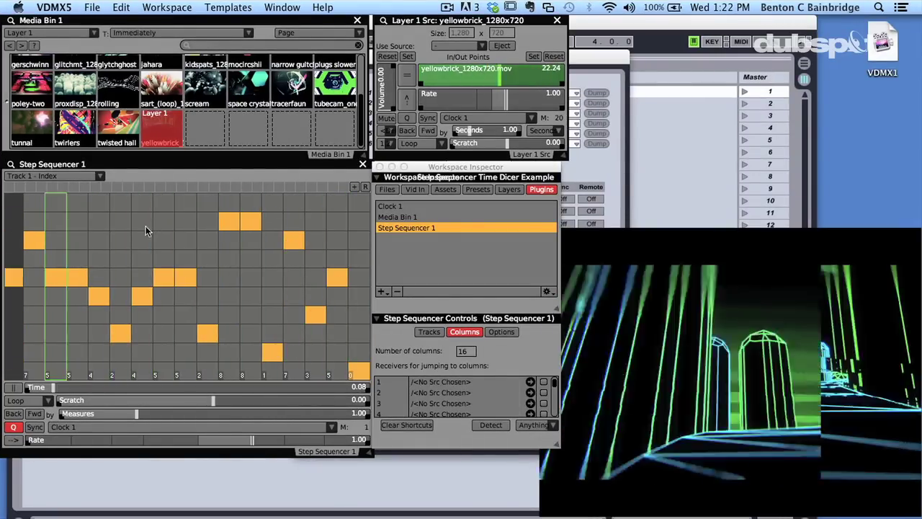
click(129, 236)
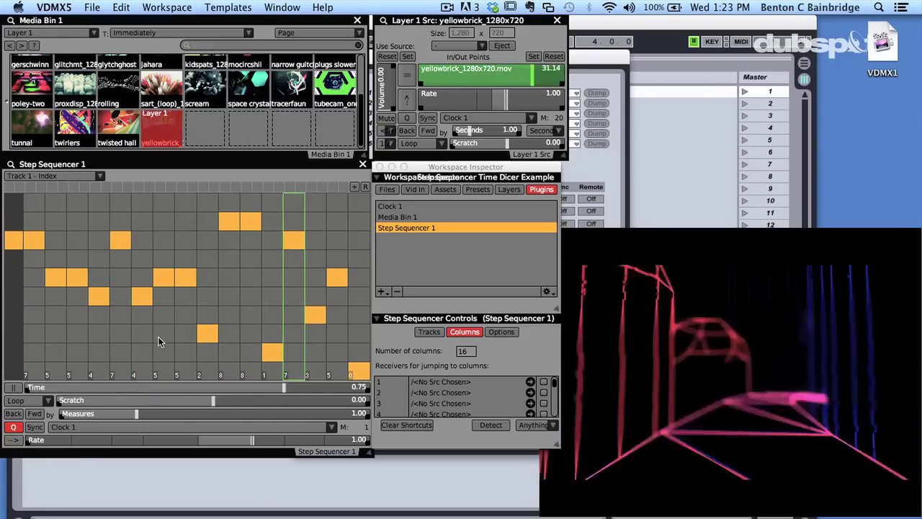
Step: Lower Step Sequencer 1's Rate slider to 0.50 in the Slider Inspector
right_click(253, 441)
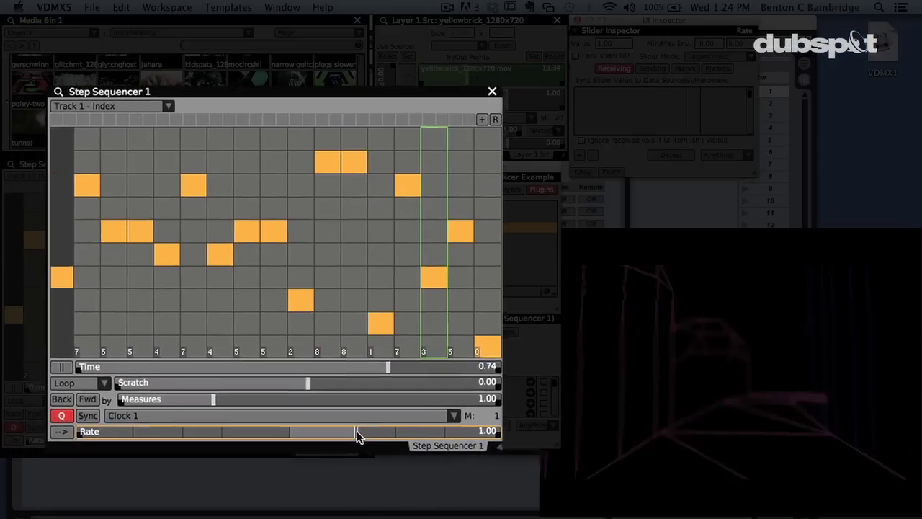
drag(358, 436, 327, 430)
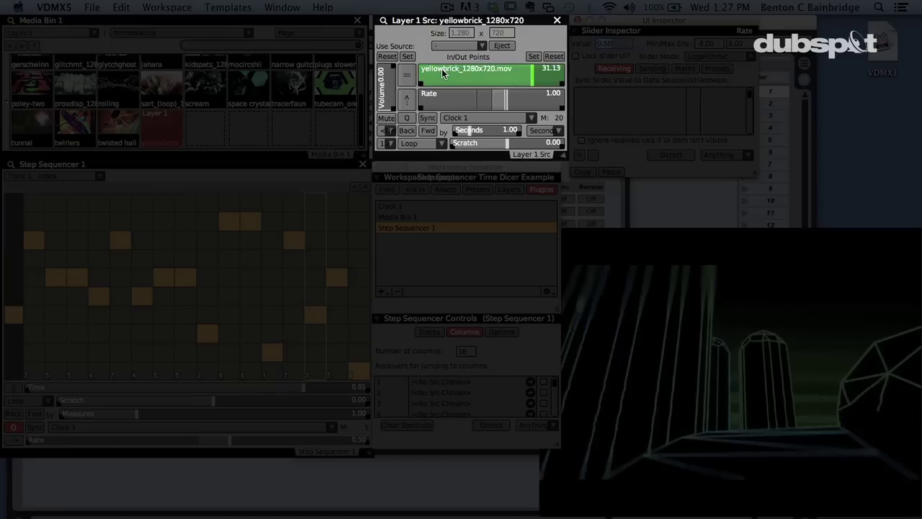
Step: Switch the yellowbrick time slider's Step Sequencer 1/Track 1 receiver from Val to Min
click(440, 68)
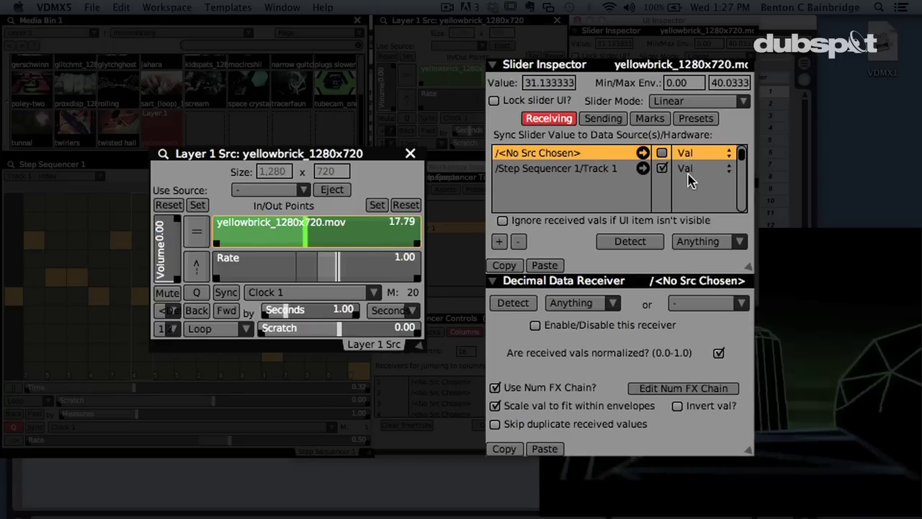
click(729, 169)
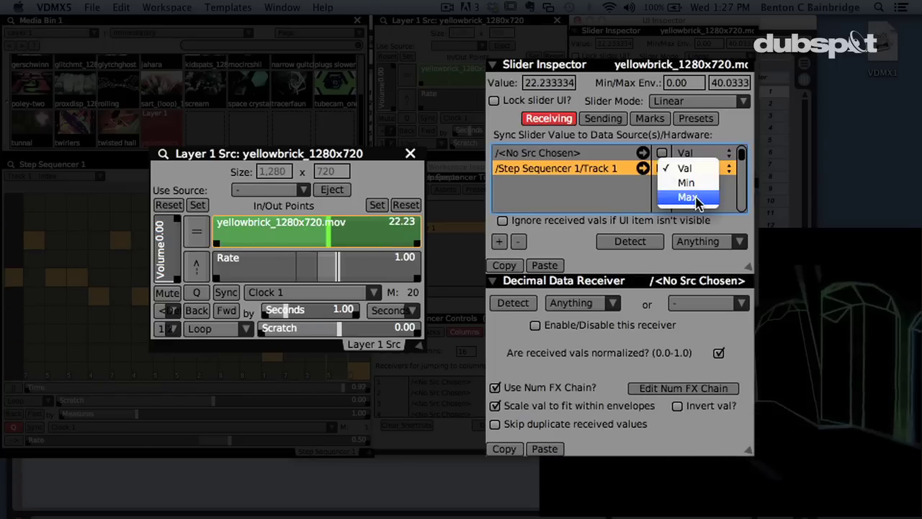
click(696, 186)
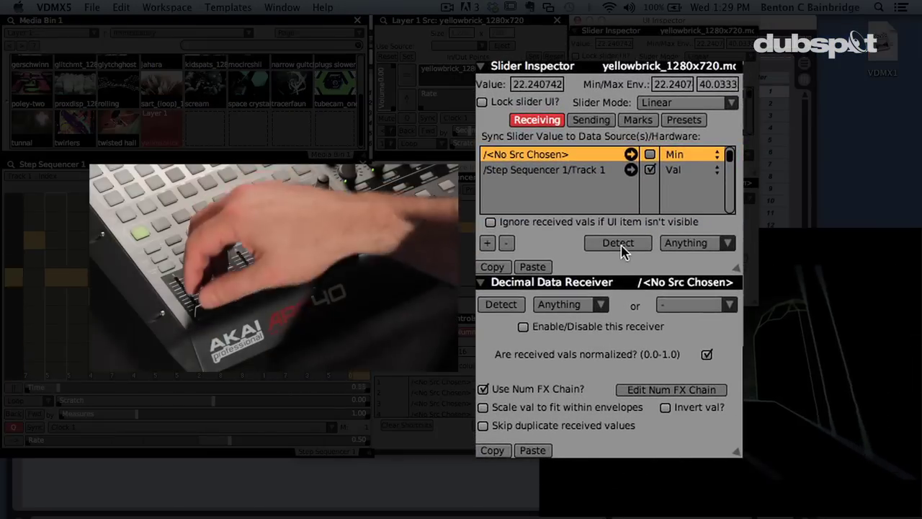
Step: Assign MIDI controller 7 to the time slider's empty receiver using Detect
click(619, 243)
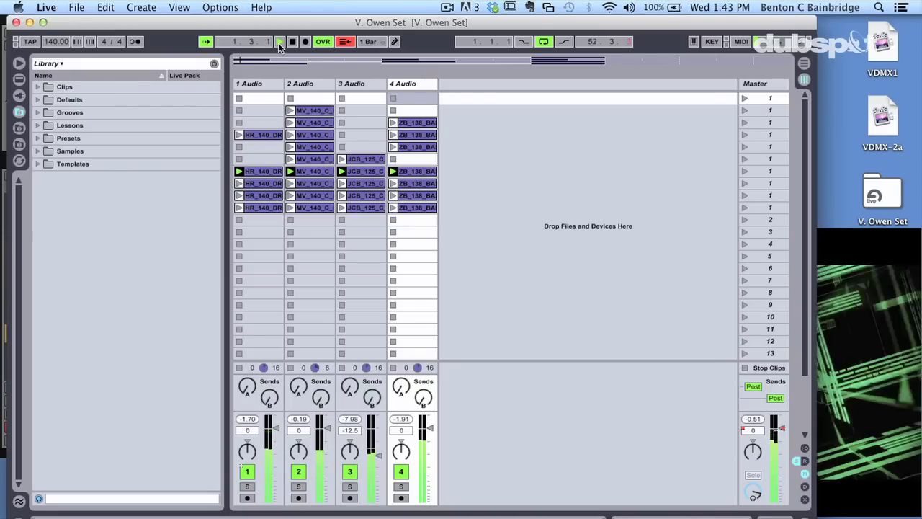
Step: Raise the system volume and switch back to VDMX5
key(XF86AudioRaiseVolume)
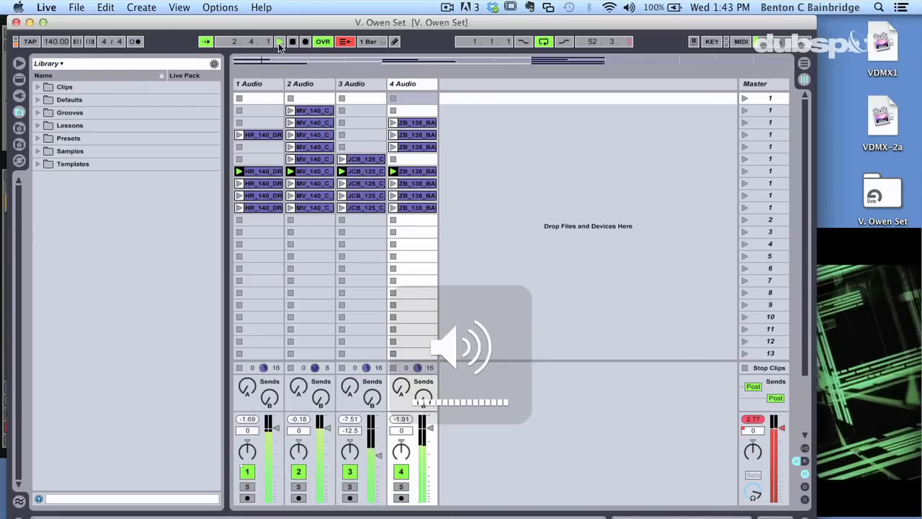
key(super+Tab)
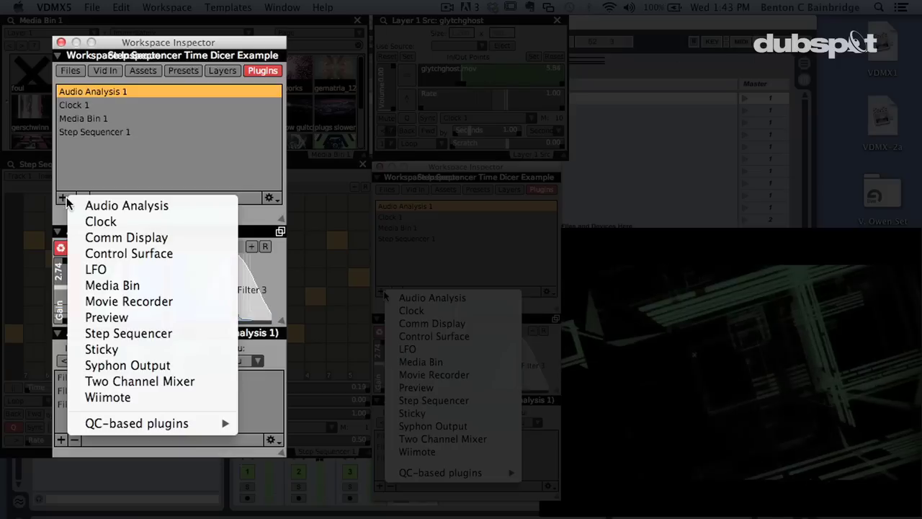
Step: Add an Audio Analysis 2 plugin and move its window to the top right
click(94, 207)
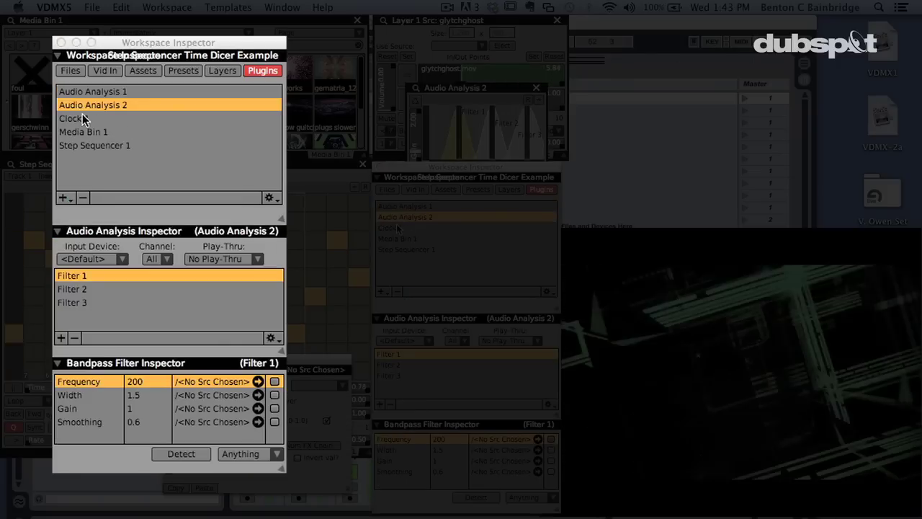
drag(454, 90, 609, 13)
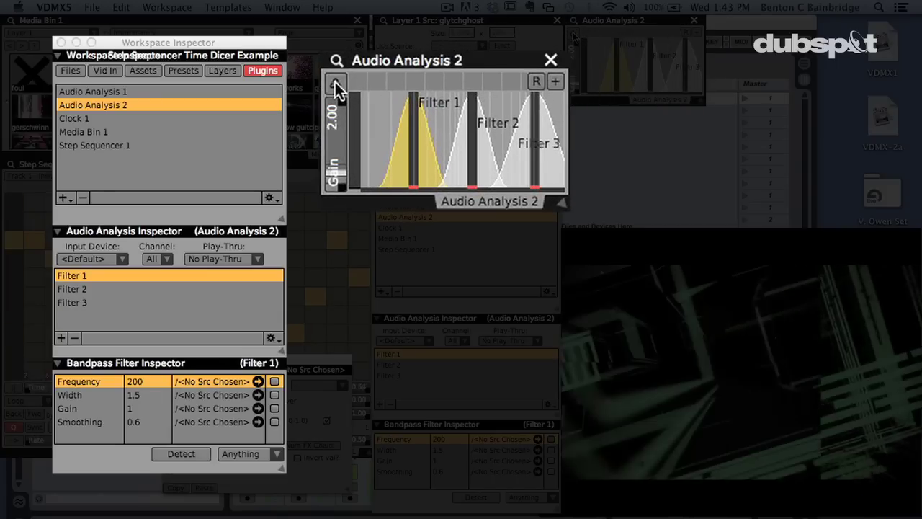
Step: Enable Audio Analysis 2 listening and lower its gain toward 1.66
click(572, 32)
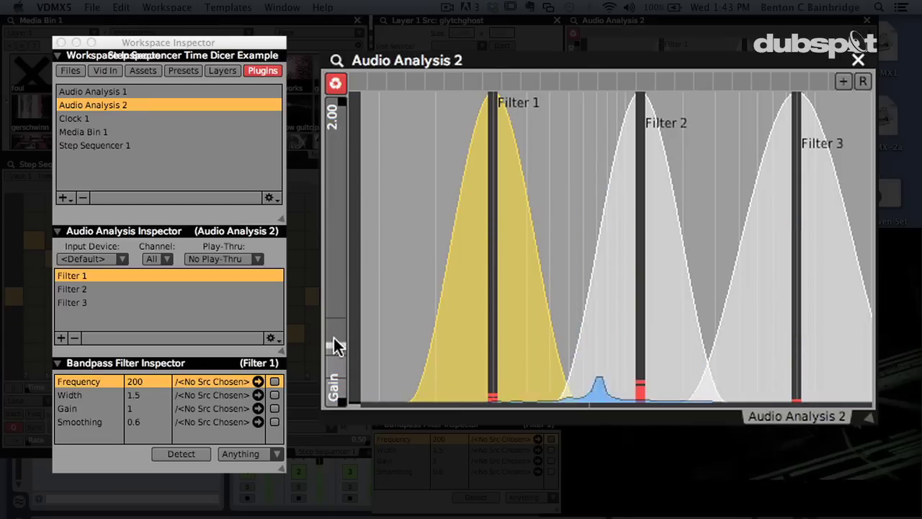
drag(334, 339, 334, 295)
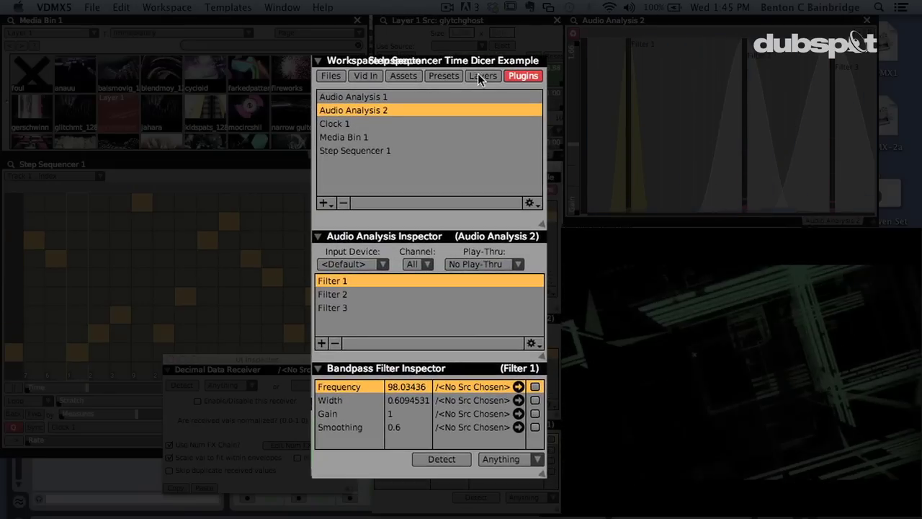
Step: Load Color Adjustment > Exposure Adjust into Layer 1 FX in the Layers tab
click(481, 76)
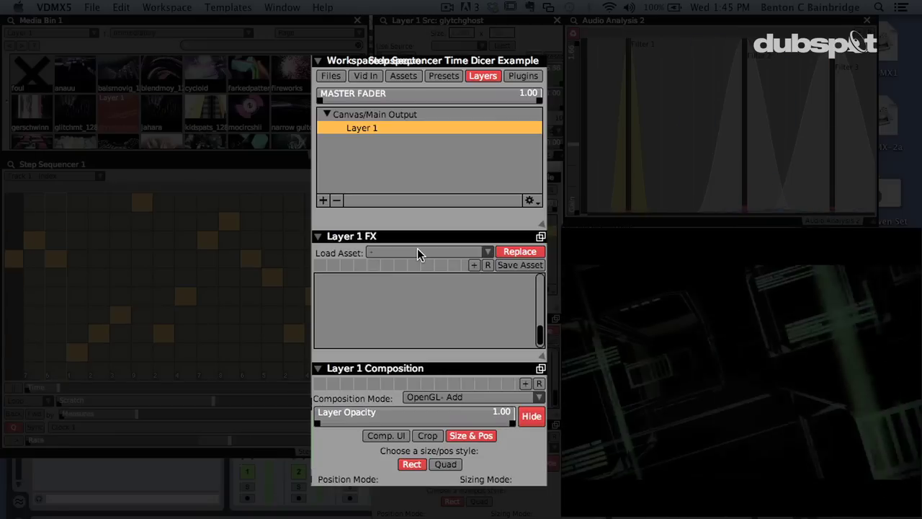
click(417, 248)
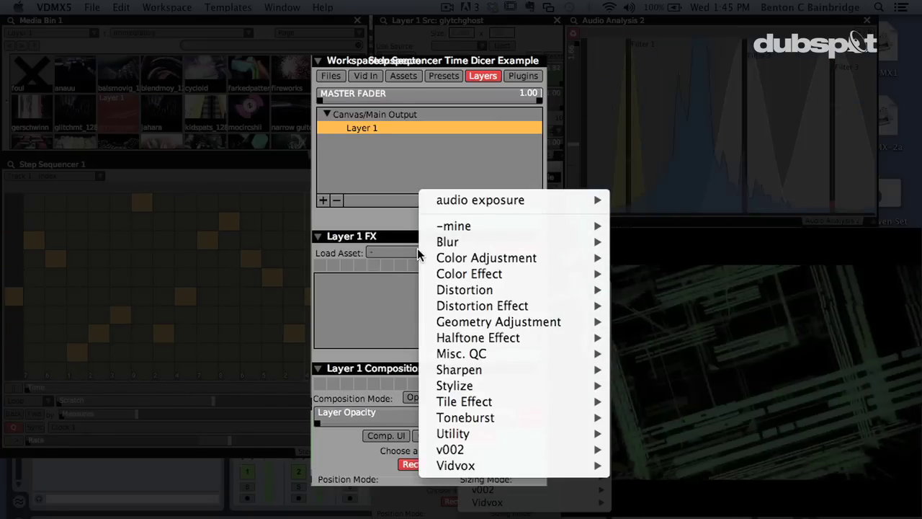
mouse_move(466, 257)
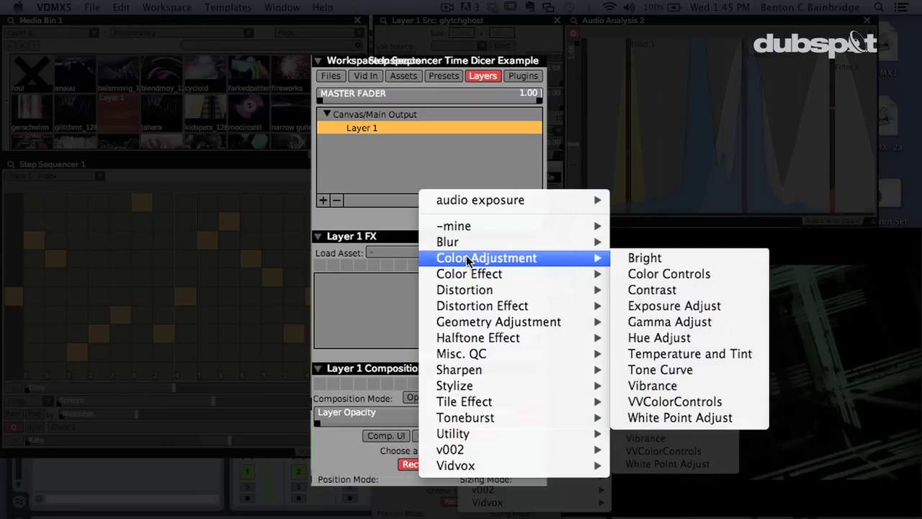
click(667, 307)
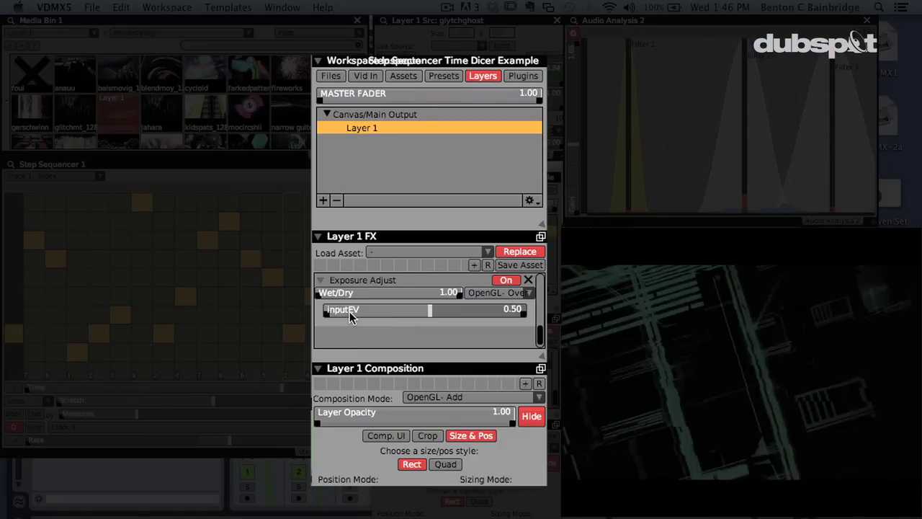
Step: Set Exposure Adjust's InputEV data source to Audio Analysis 2 > Filter 1
right_click(350, 312)
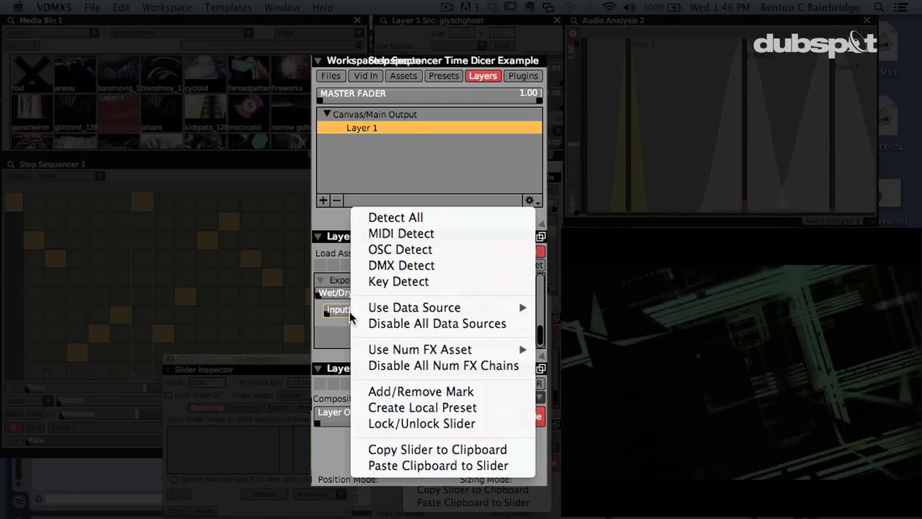
mouse_move(371, 308)
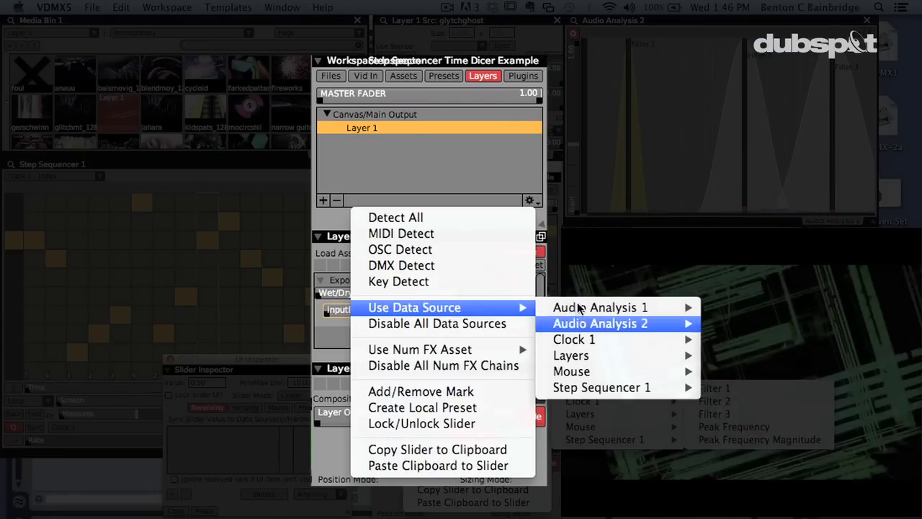
mouse_move(580, 308)
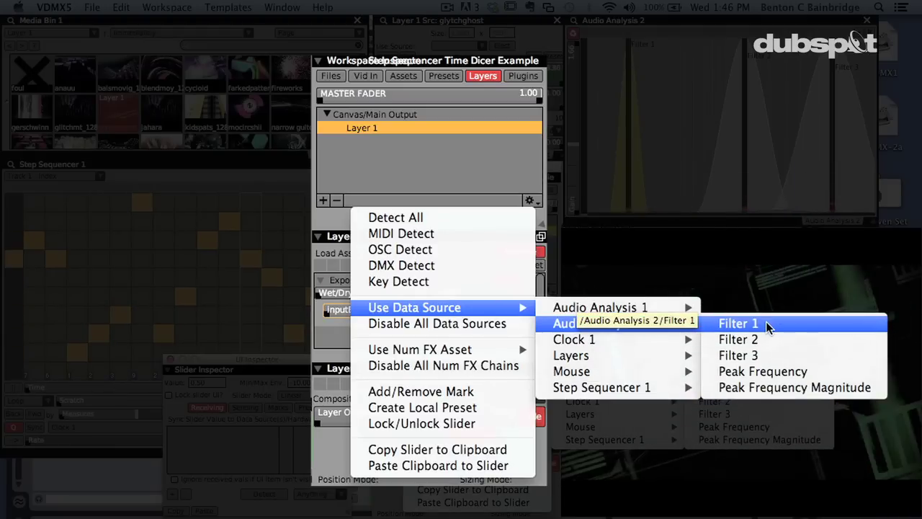
click(767, 325)
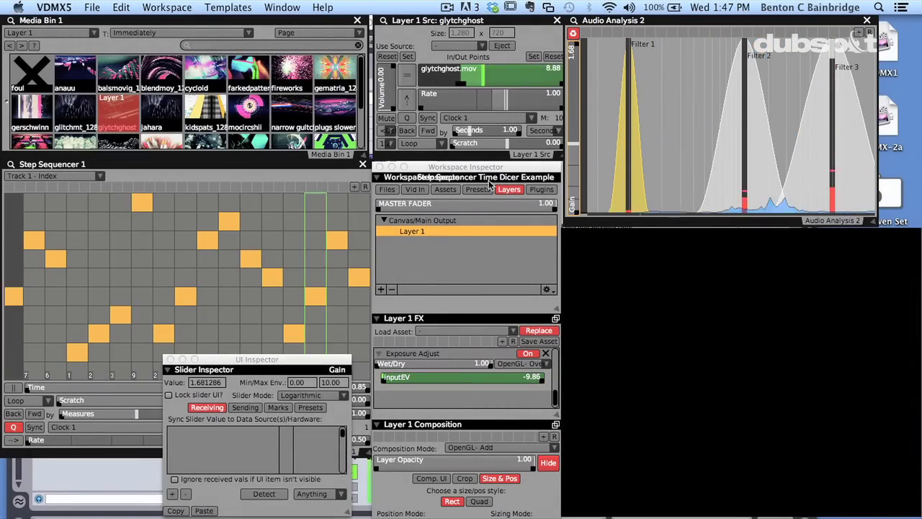
Step: Select Audio Analysis 2's Filter 1 in the Workspace Inspector Plugins list
click(542, 190)
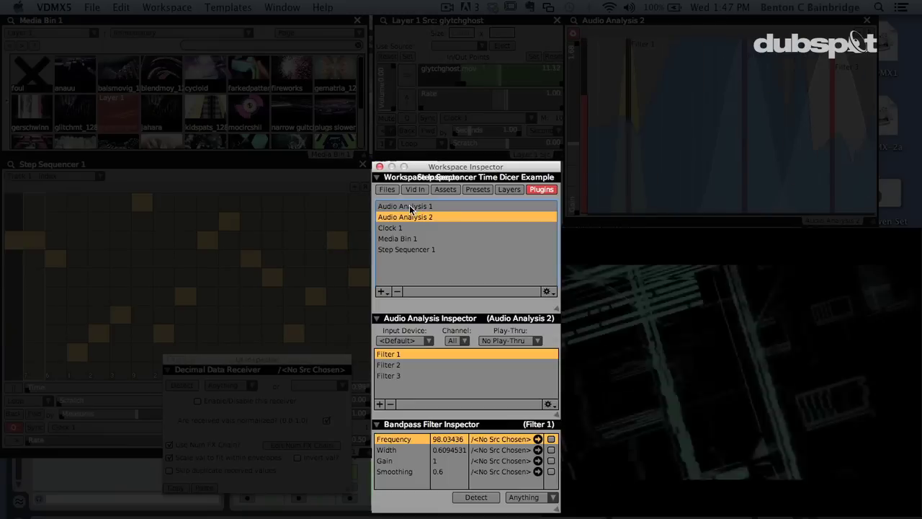
click(421, 207)
click(375, 151)
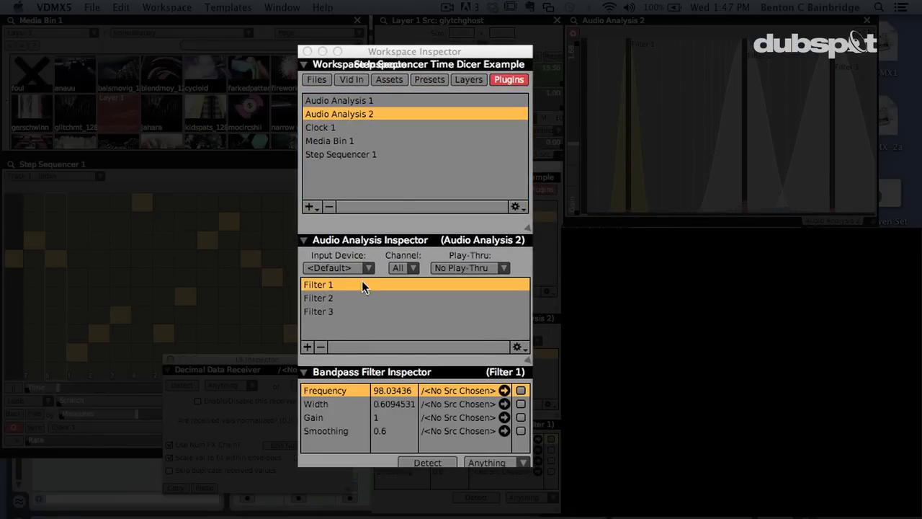
click(324, 284)
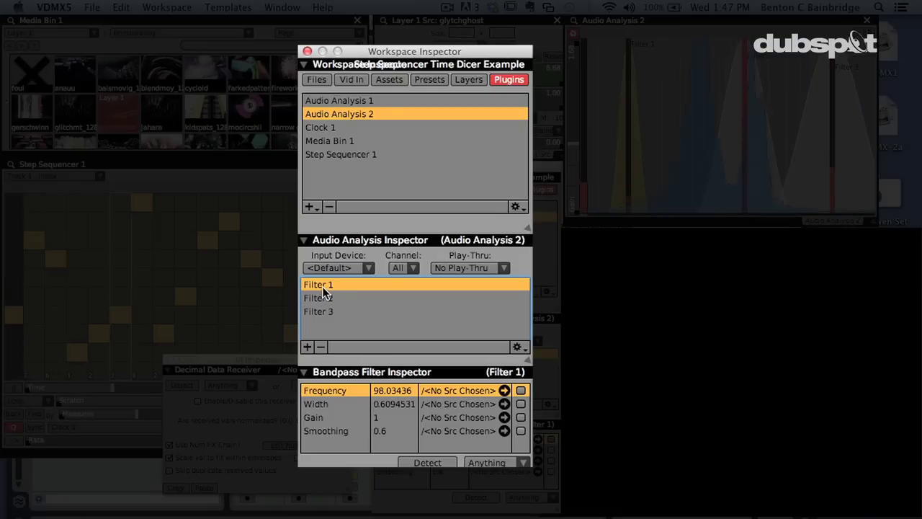
click(380, 319)
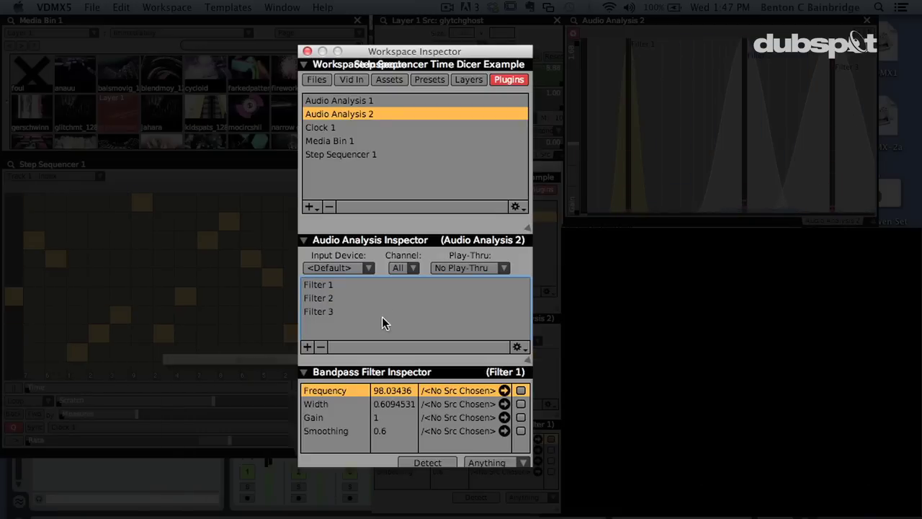
click(324, 286)
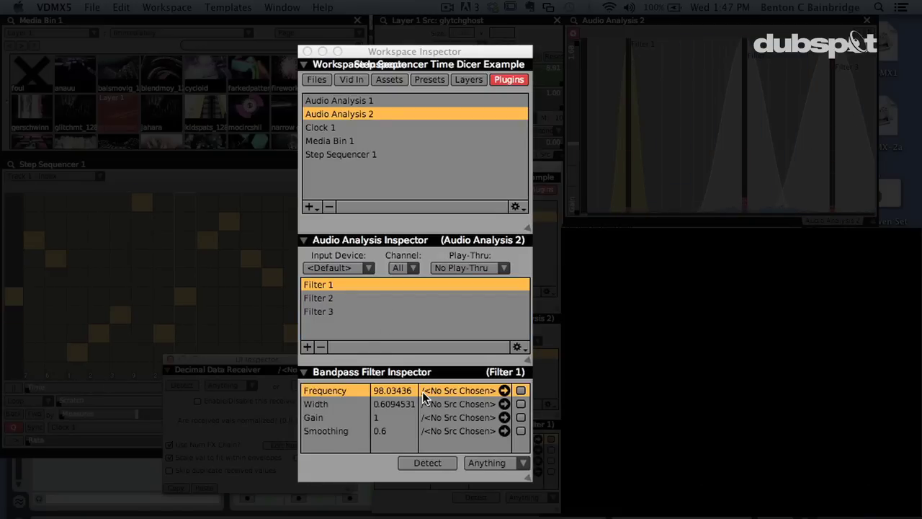
Step: Set Filter 1's Smoothing to 0.9, then raise the Audio Analysis 2 gain
click(382, 430)
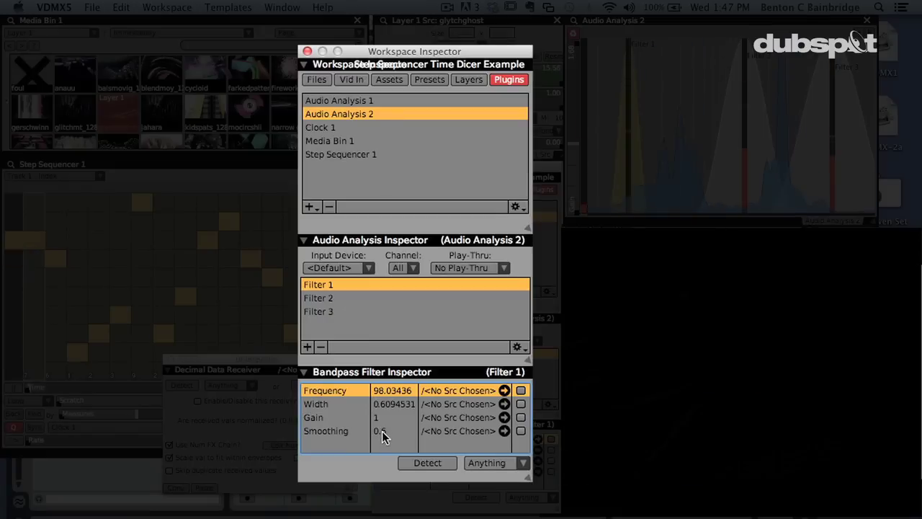
double_click(382, 431)
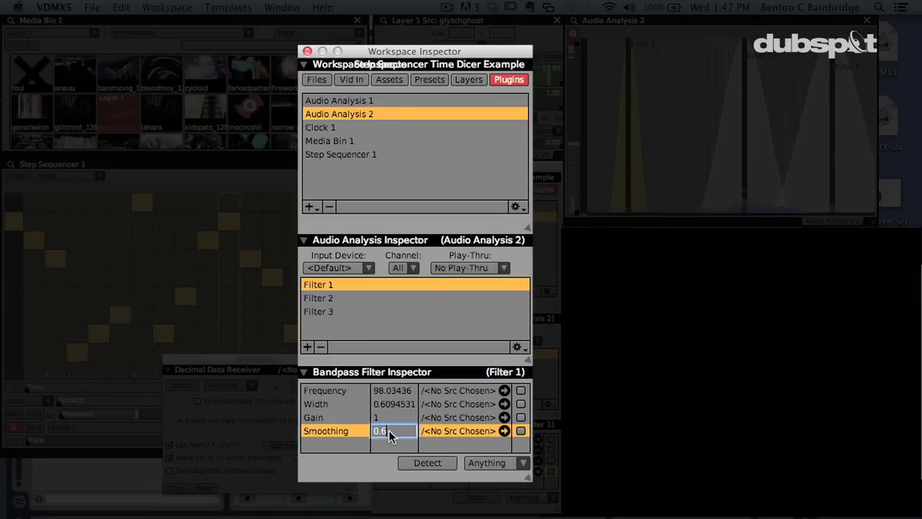
text(0.9)
key(Return)
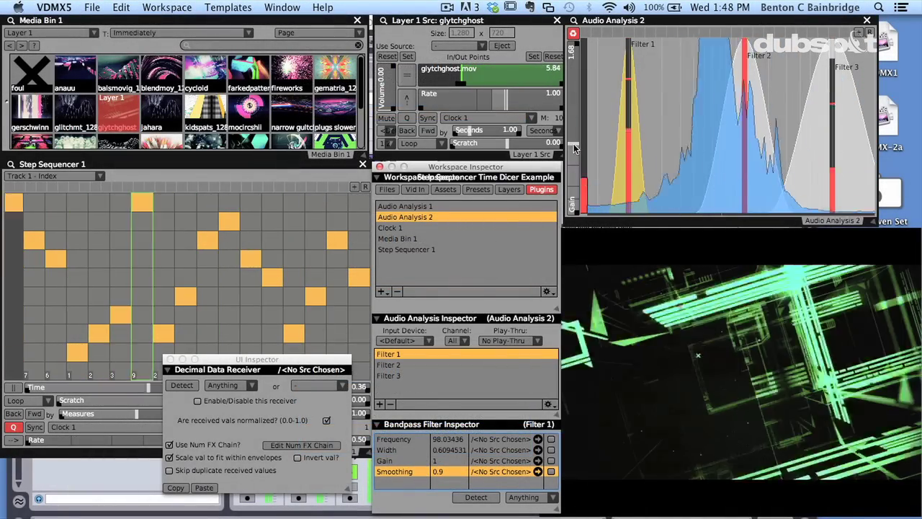
drag(574, 143, 575, 121)
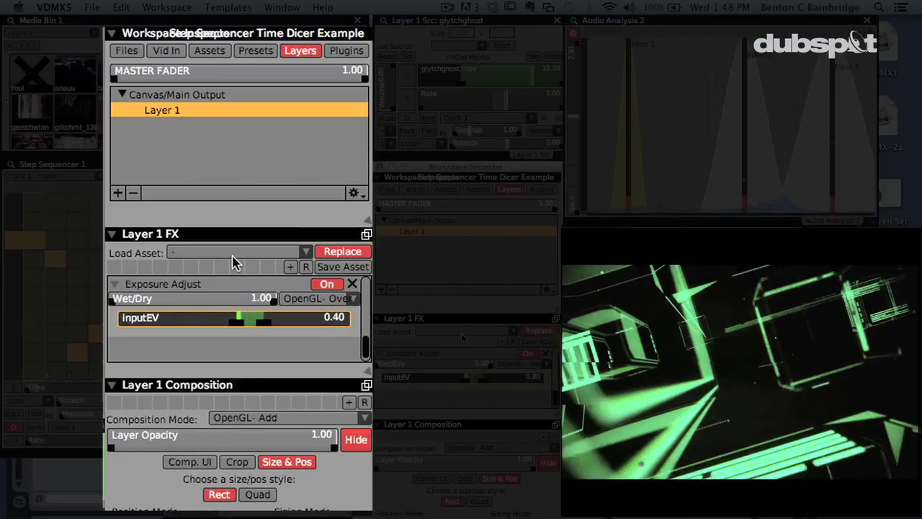
Step: Switch Layer 1 FX from Replace to Add and bring up the Load Asset effects list
click(333, 252)
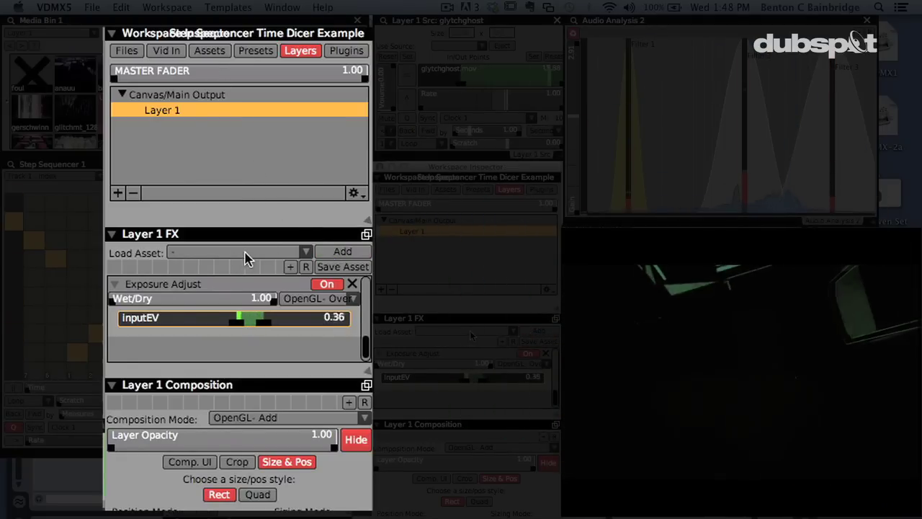
click(247, 255)
mouse_move(306, 279)
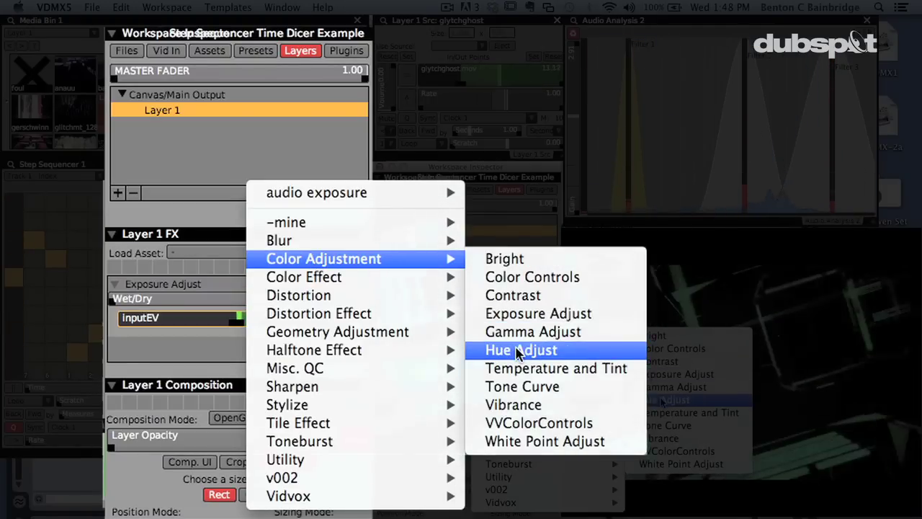
Step: Add Hue Adjust to Layer 1 and link its InputAngle to an audio analysis filter
click(518, 350)
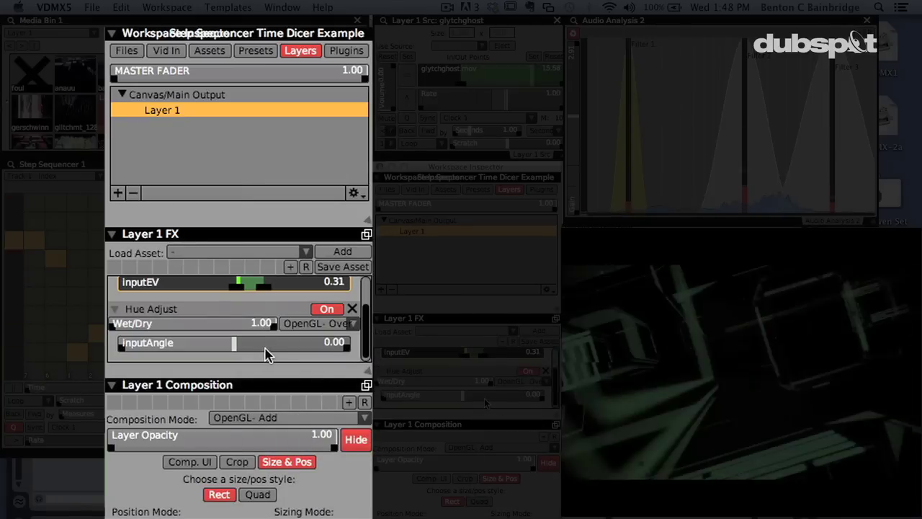
right_click(265, 356)
mouse_move(333, 317)
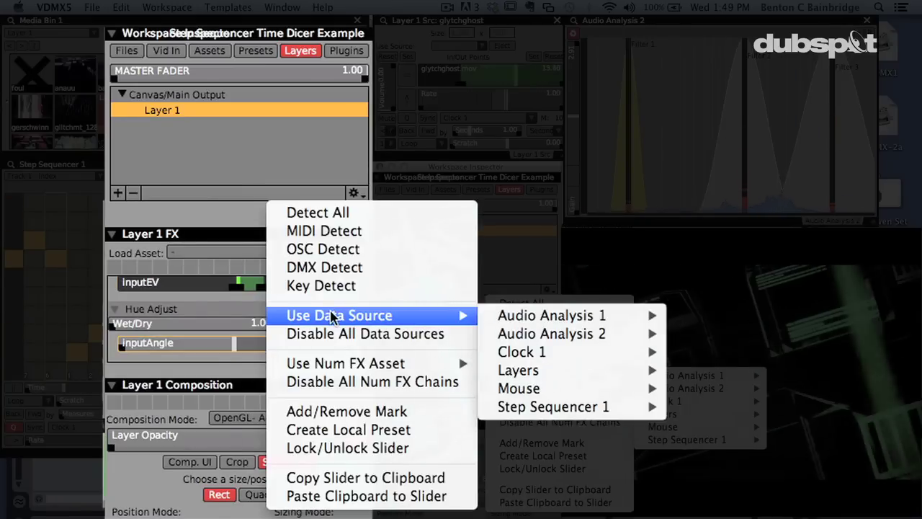
mouse_move(532, 334)
click(673, 389)
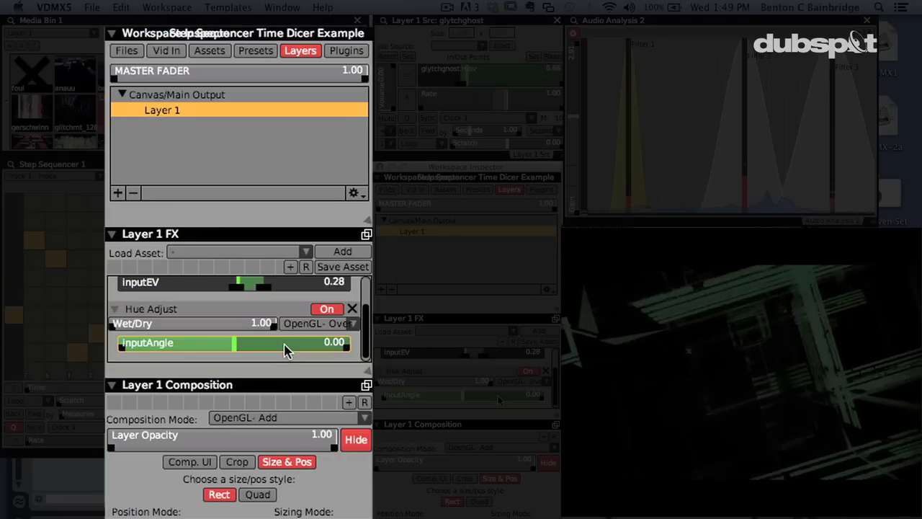
Step: Re-link Hue Adjust's InputAngle to Audio Analysis 2's Filter 3
right_click(285, 349)
mouse_move(465, 322)
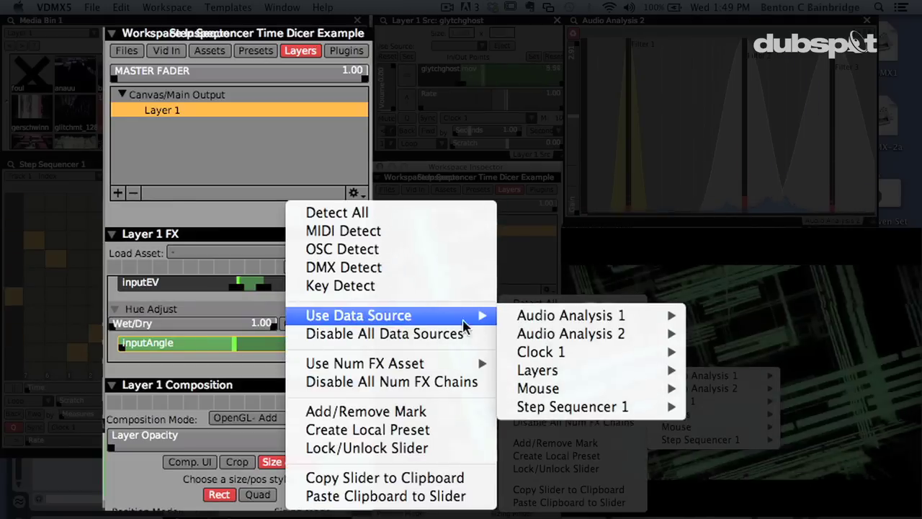
mouse_move(533, 339)
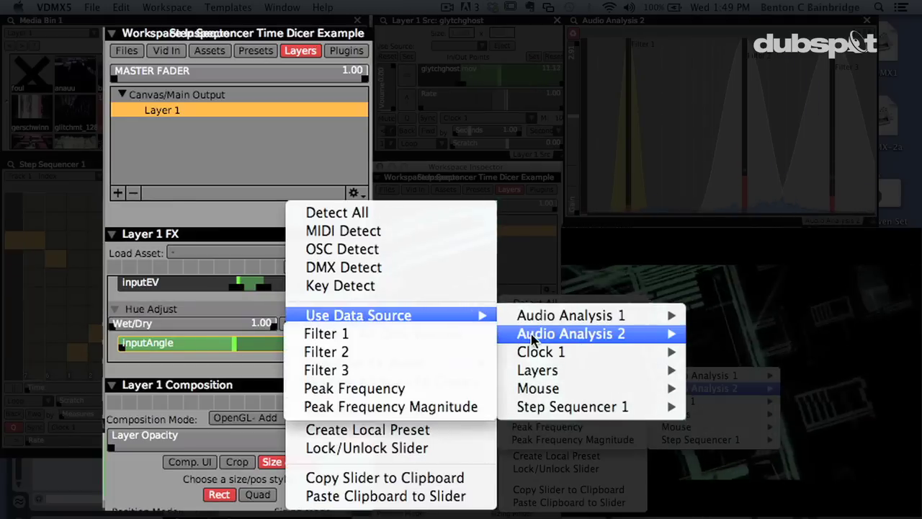
click(425, 372)
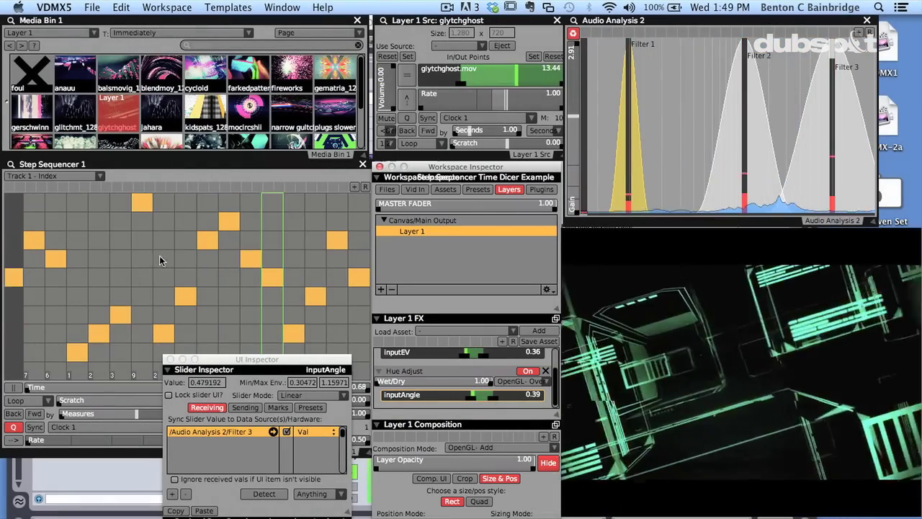
Step: Redraw Step Sequencer 1: raise column 6, level a run, draw a falling curve
click(129, 253)
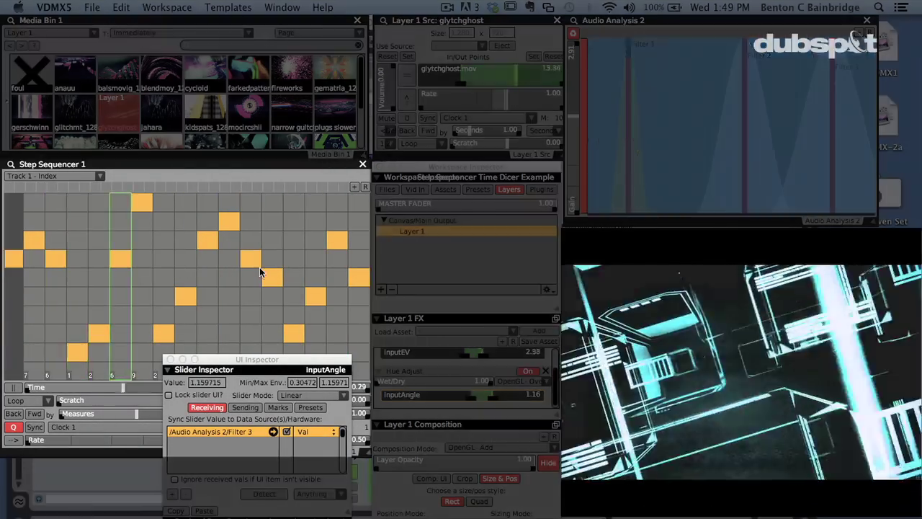
drag(77, 278, 216, 280)
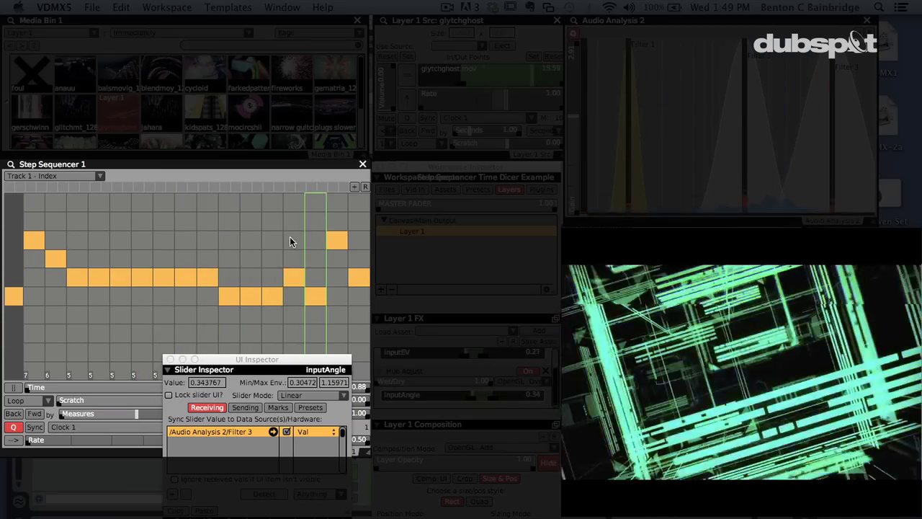
mouse_move(292, 258)
mouse_down()
mouse_move(268, 245)
mouse_move(179, 311)
mouse_up()
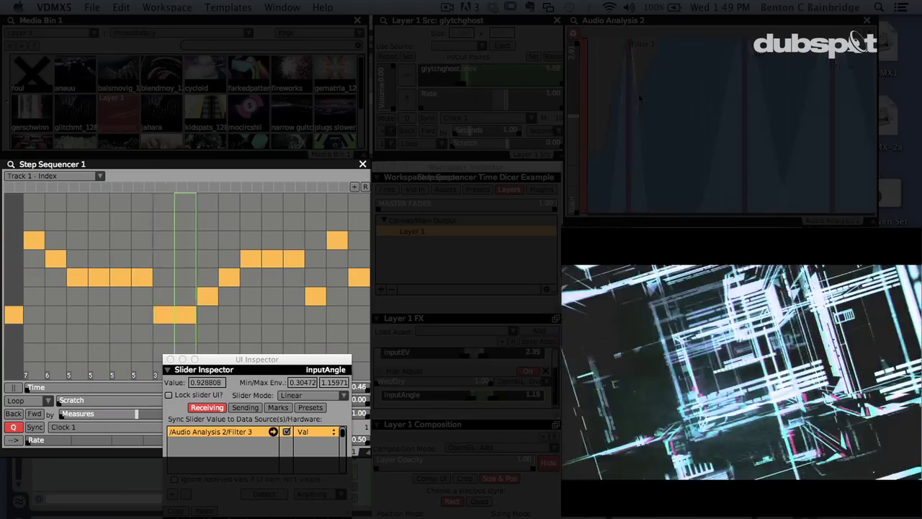